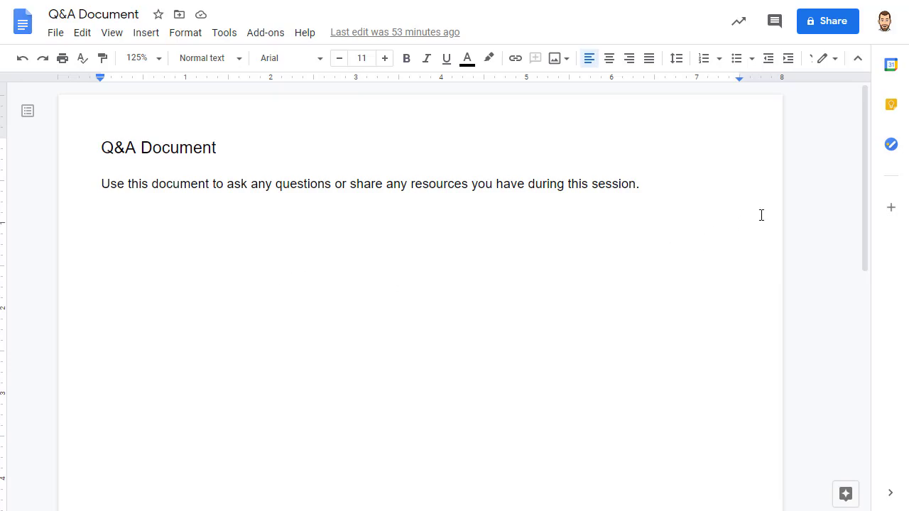
Open the document's sharing settings and turn on link access for the Curts GET group.
{"action": "left_click", "coordinate": [829, 27]}
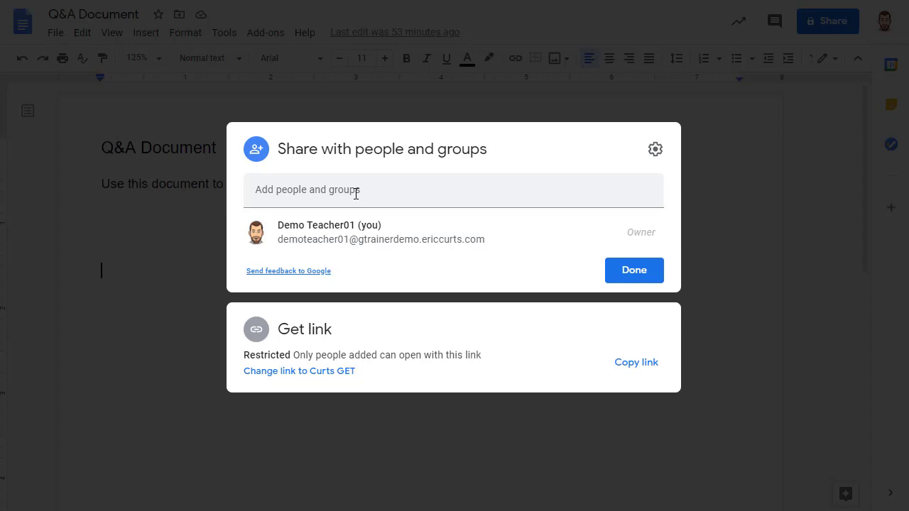
{"action": "left_click", "coordinate": [356, 191]}
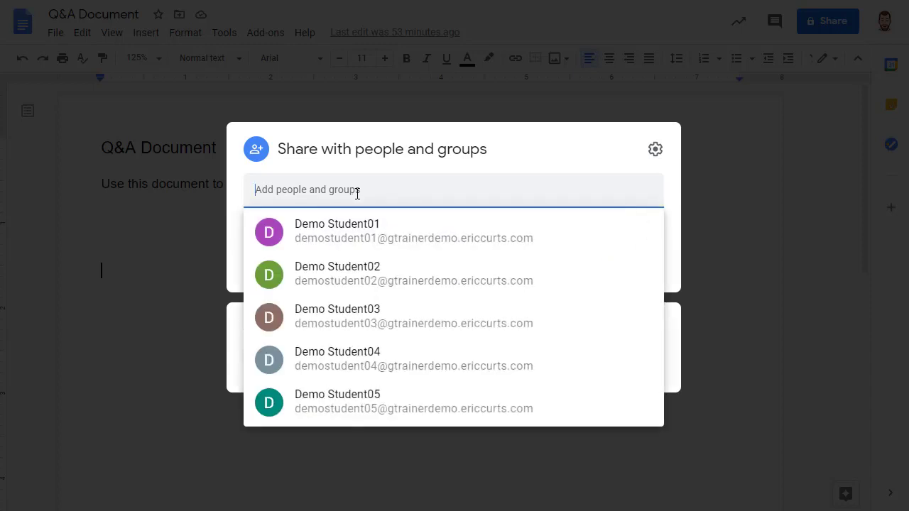
{"action": "left_click", "coordinate": [539, 176]}
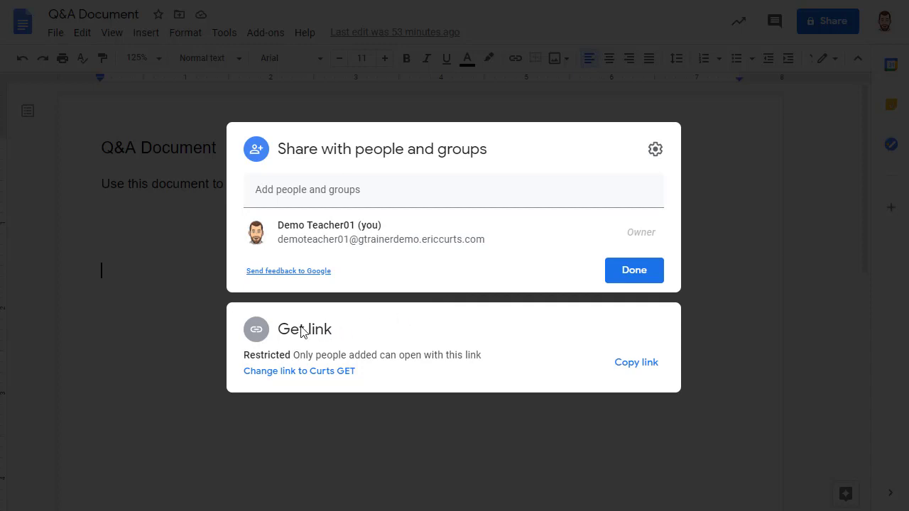
{"action": "left_click", "coordinate": [302, 373]}
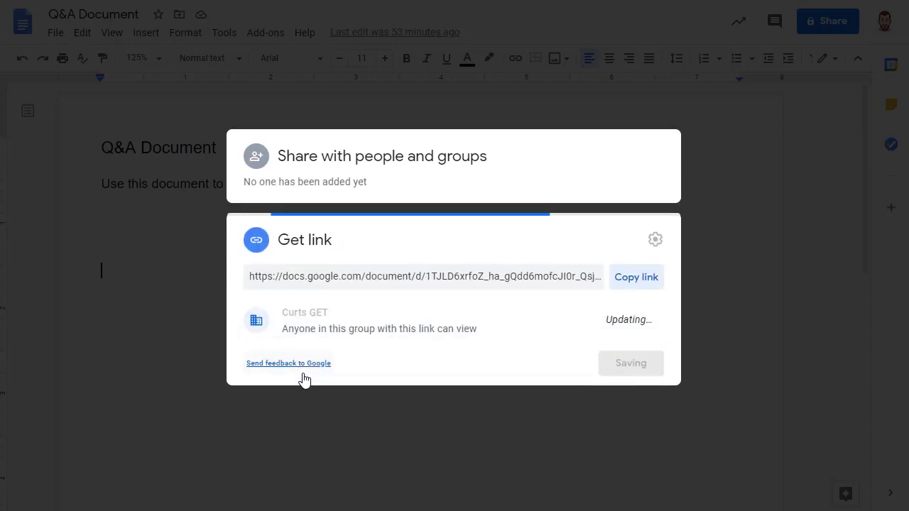
{"action": "left_click", "coordinate": [340, 314]}
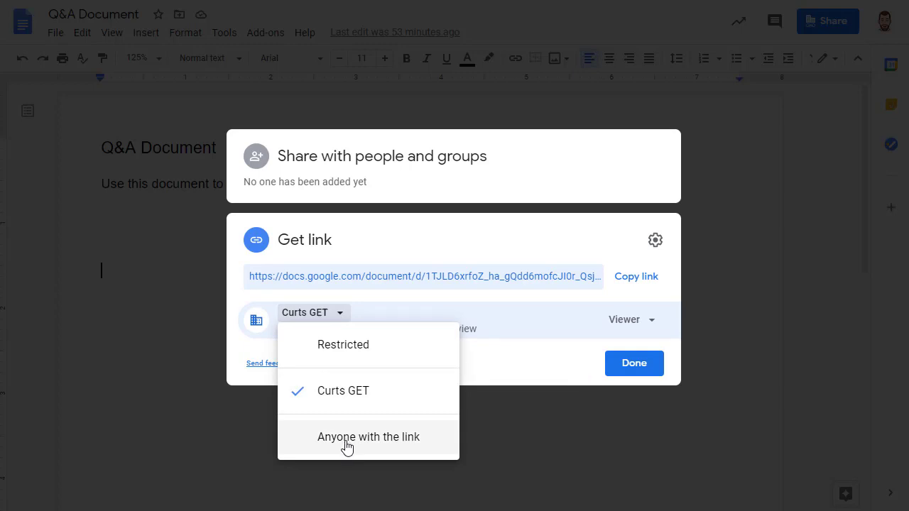
{"action": "left_click", "coordinate": [345, 392]}
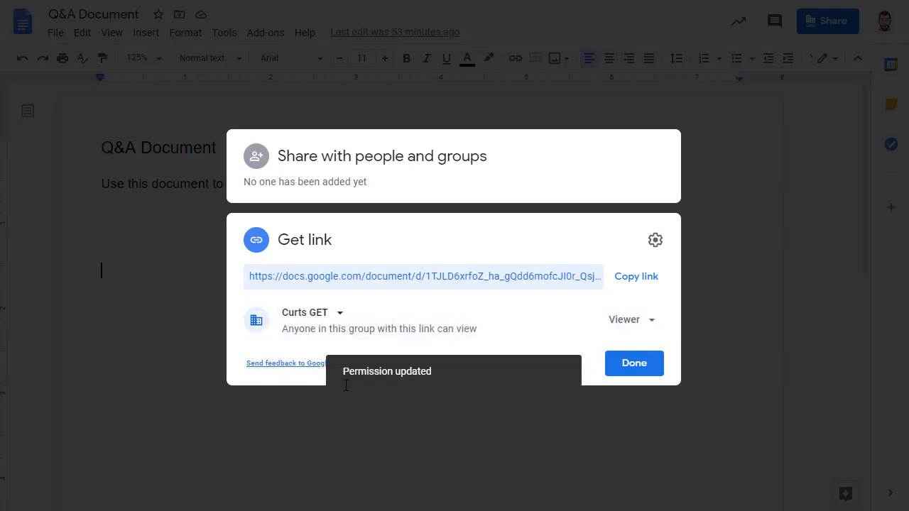
Give the Curts GET group Editor rights through the link, copy the link and close the sharing settings.
{"action": "left_click", "coordinate": [627, 321]}
{"action": "left_click", "coordinate": [653, 426]}
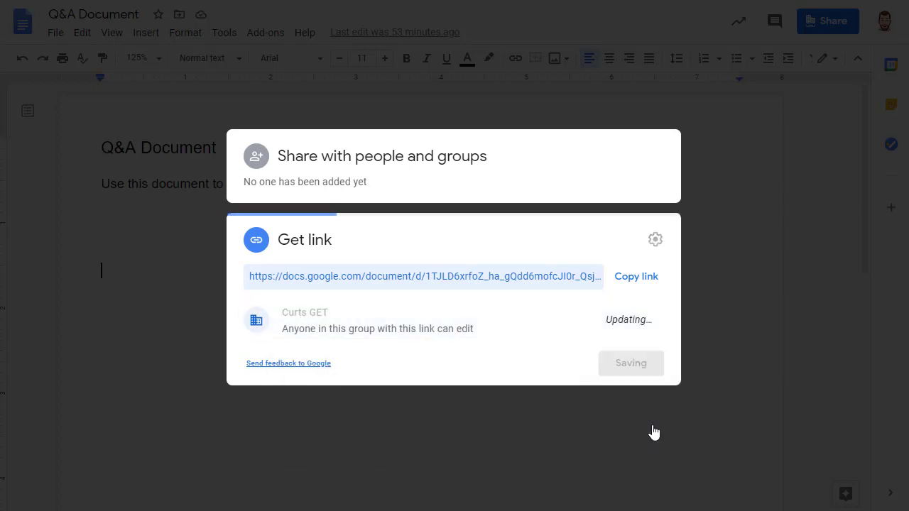
{"action": "left_click", "coordinate": [645, 283]}
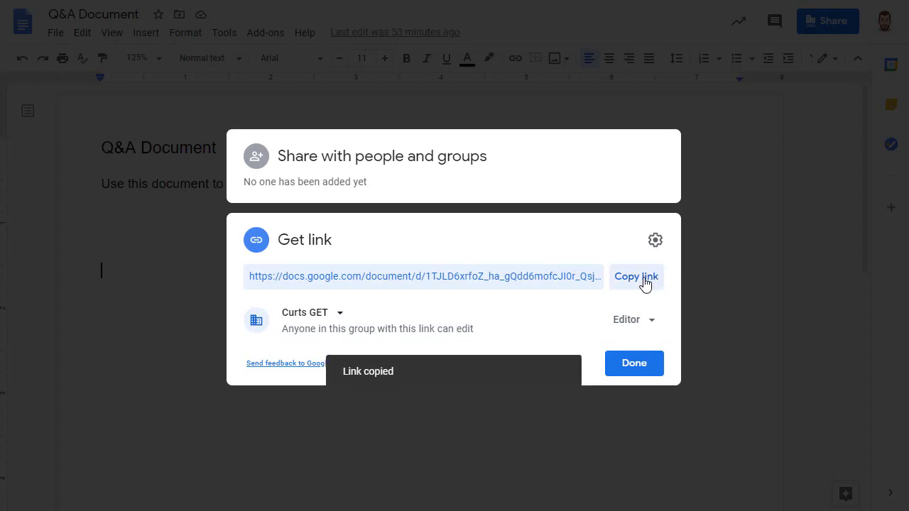
{"action": "left_click", "coordinate": [634, 364]}
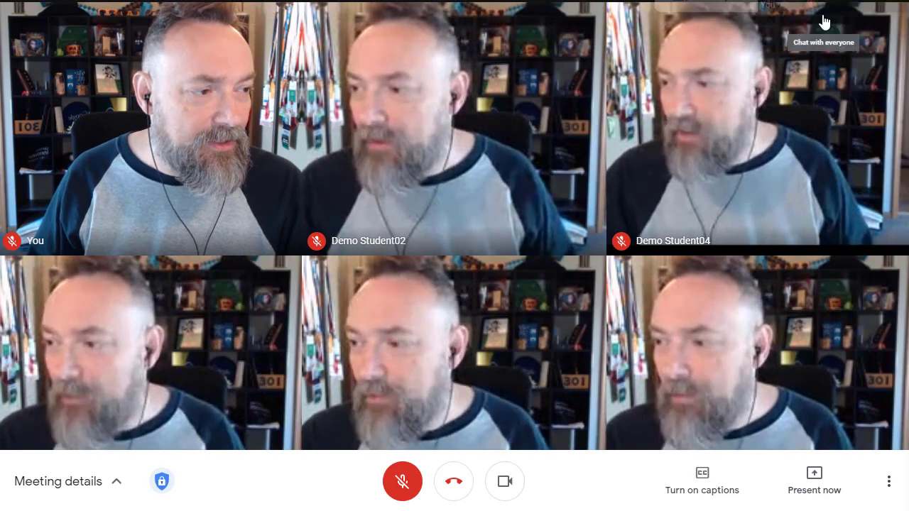
Switch to Google Meet and post the copied document link in the meeting chat.
{"action": "left_click", "coordinate": [824, 23]}
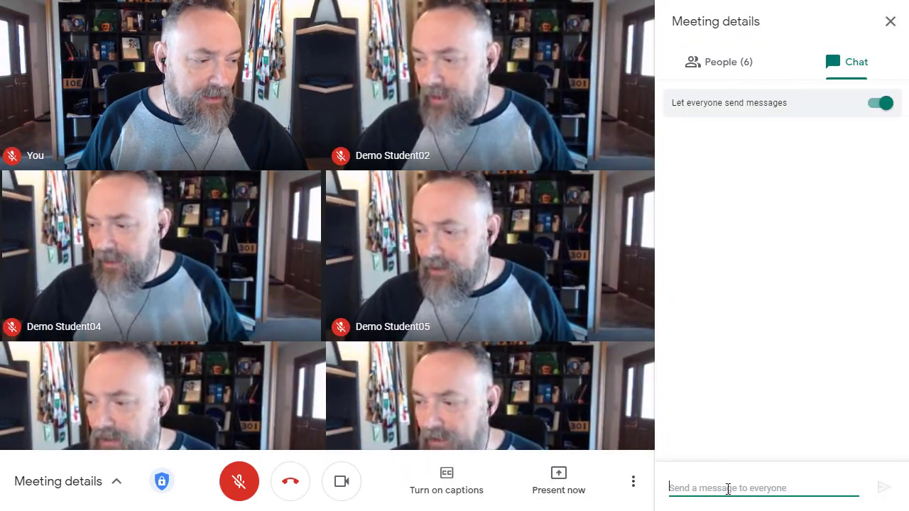
{"action": "right_click", "coordinate": [727, 488]}
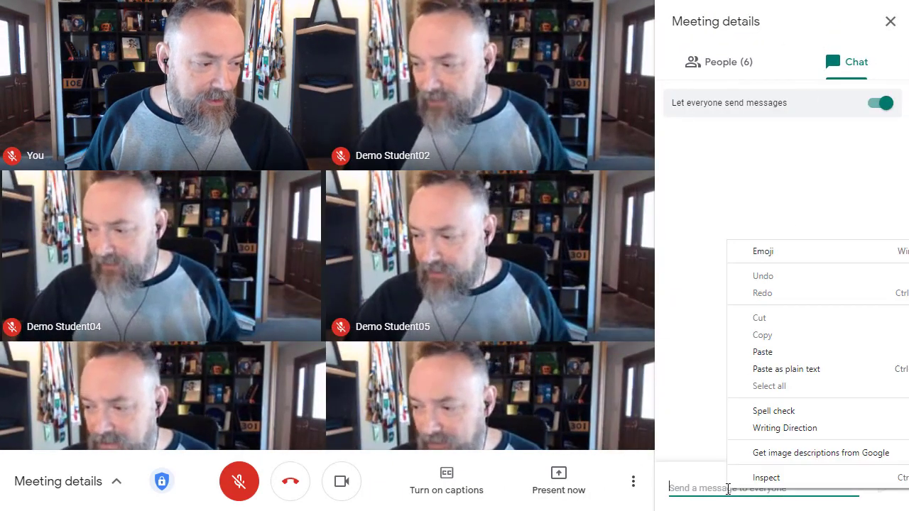
{"action": "left_click", "coordinate": [779, 352]}
{"action": "left_click", "coordinate": [884, 487]}
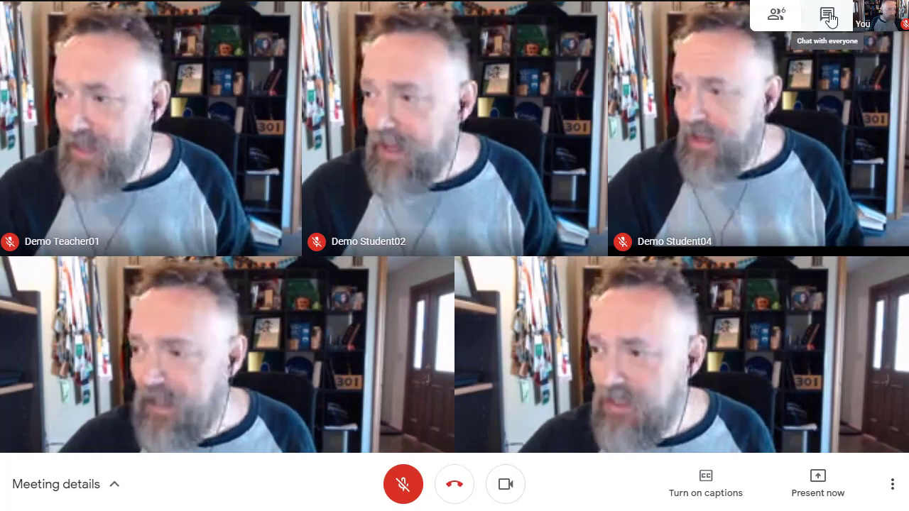
From the student's Meet chat, open the shared document and add "How do you use Breakout Rooms in Google Meet?" below the introduction.
{"action": "left_click", "coordinate": [829, 17]}
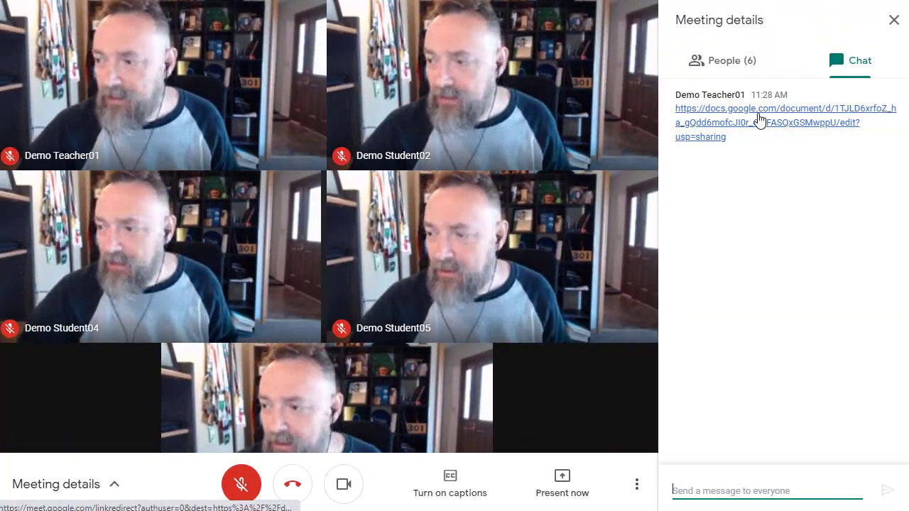
{"action": "left_click", "coordinate": [760, 121]}
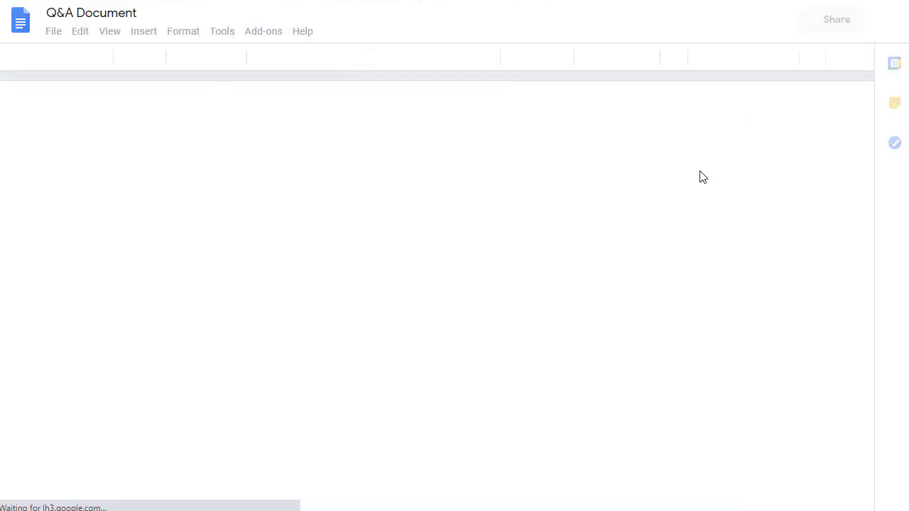
{"action": "left_click", "coordinate": [361, 210]}
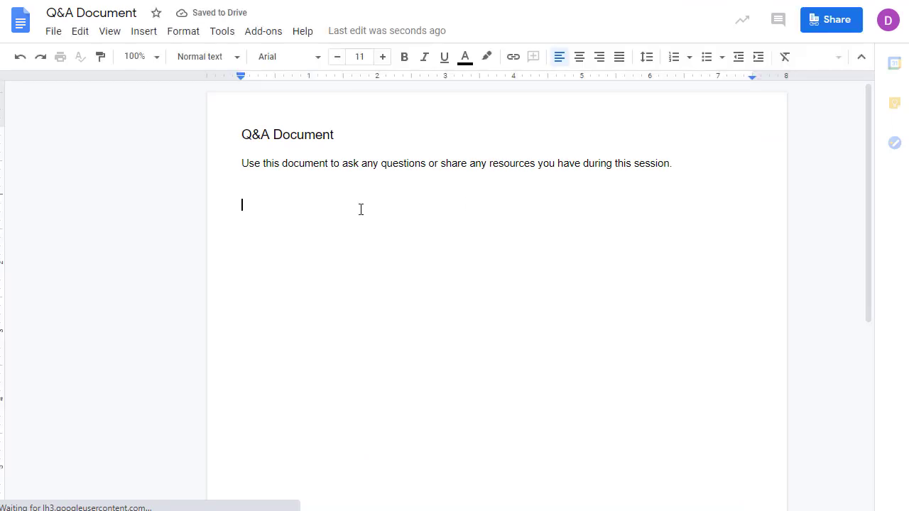
{"action": "key", "text": "ctrl+v"}
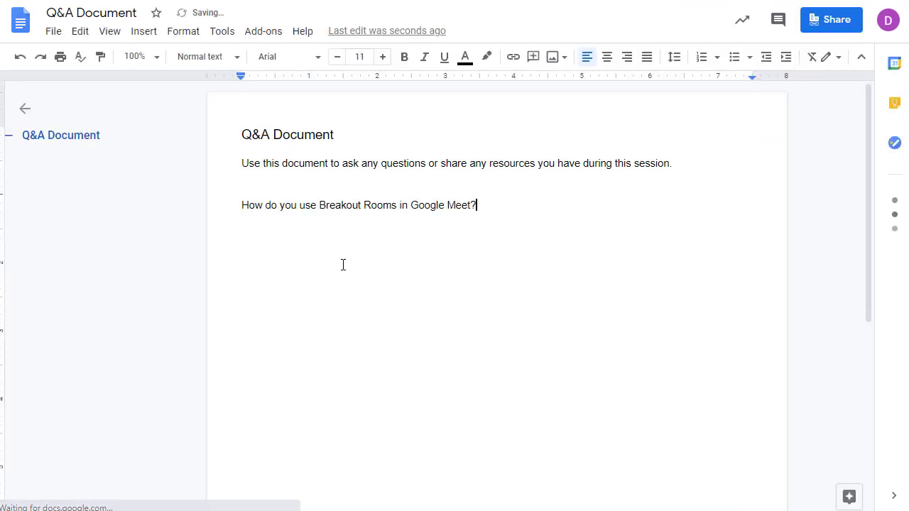
{"action": "left_click", "coordinate": [343, 265]}
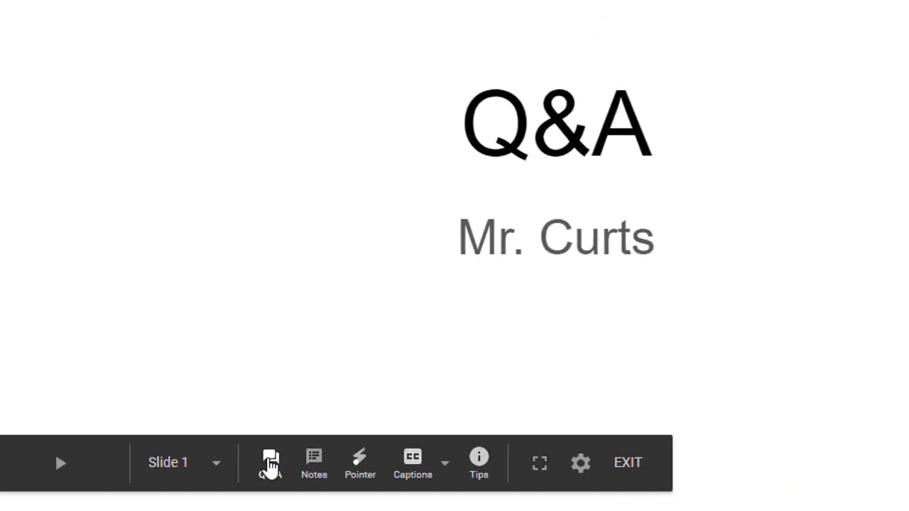
Start a new audience Q&A session for the Q&A slideshow in Google Slides and check the options for who may ask questions.
{"action": "left_click", "coordinate": [310, 434]}
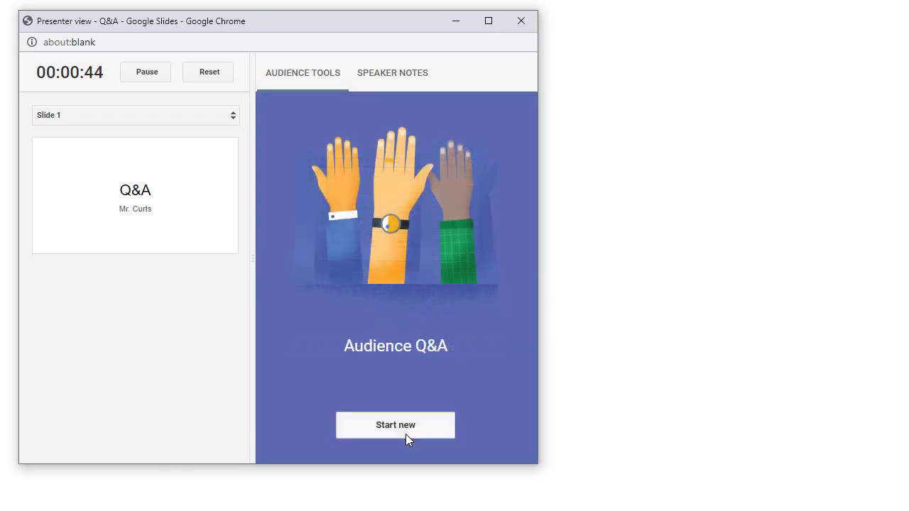
{"action": "left_click", "coordinate": [406, 434]}
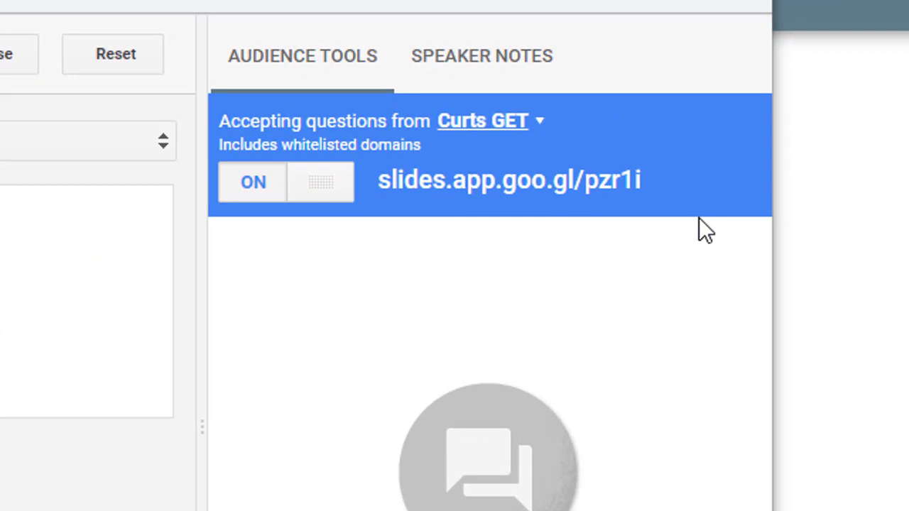
{"action": "left_click", "coordinate": [541, 124]}
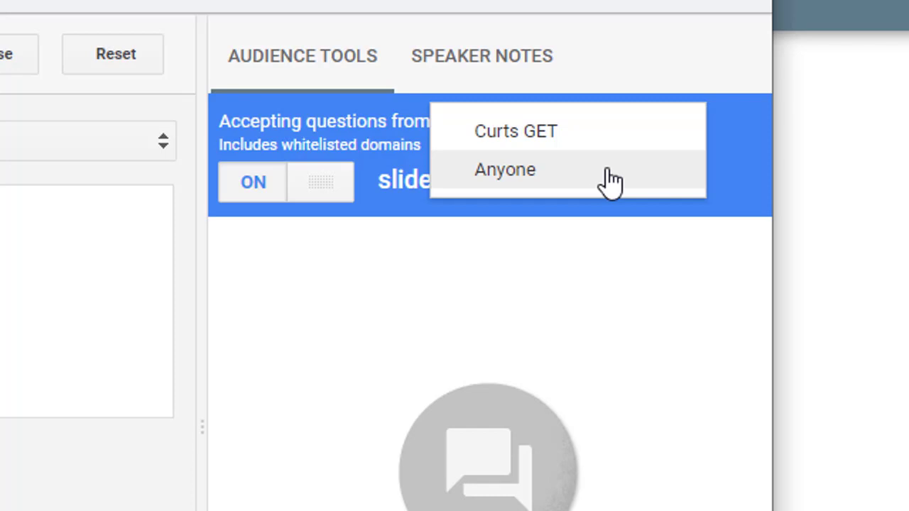
{"action": "left_click", "coordinate": [738, 142]}
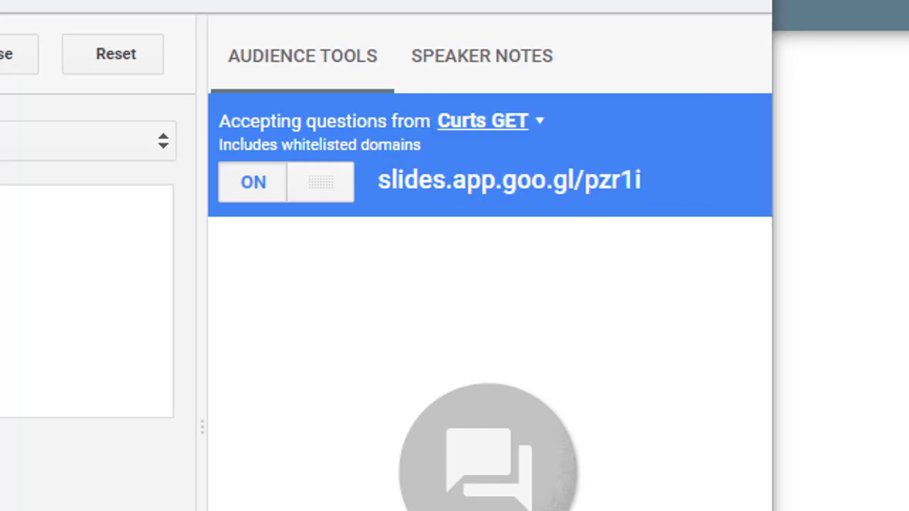
Copy the audience Q&A link address and post it in the Google Meet chat.
{"action": "right_click", "coordinate": [483, 177]}
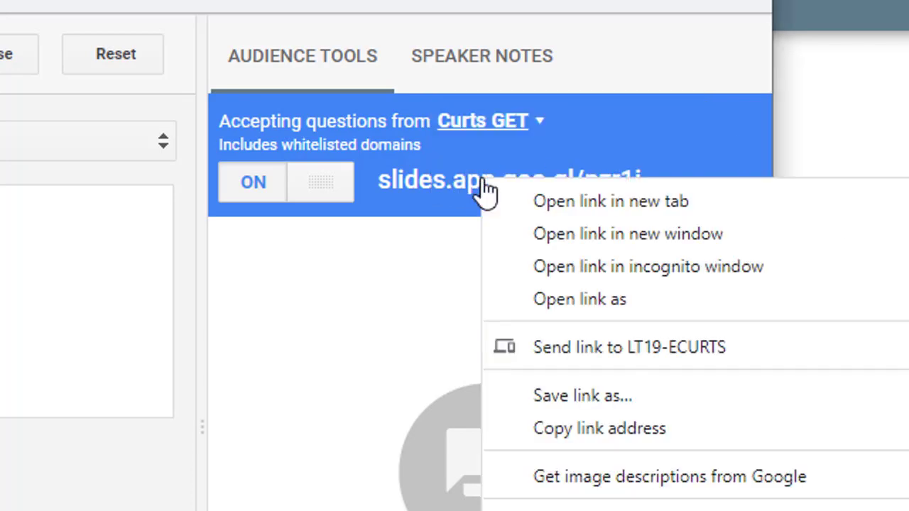
{"action": "left_click", "coordinate": [576, 434]}
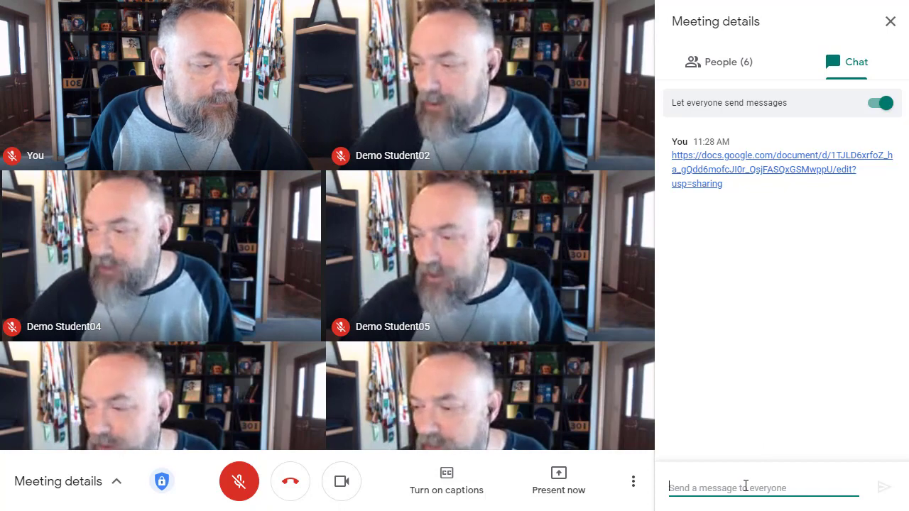
{"action": "right_click", "coordinate": [745, 488]}
{"action": "left_click", "coordinate": [790, 349]}
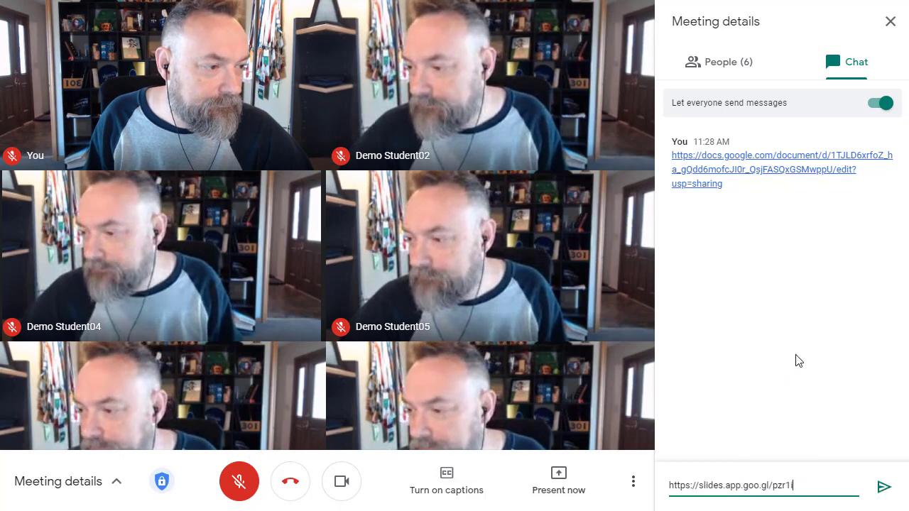
{"action": "left_click", "coordinate": [884, 489]}
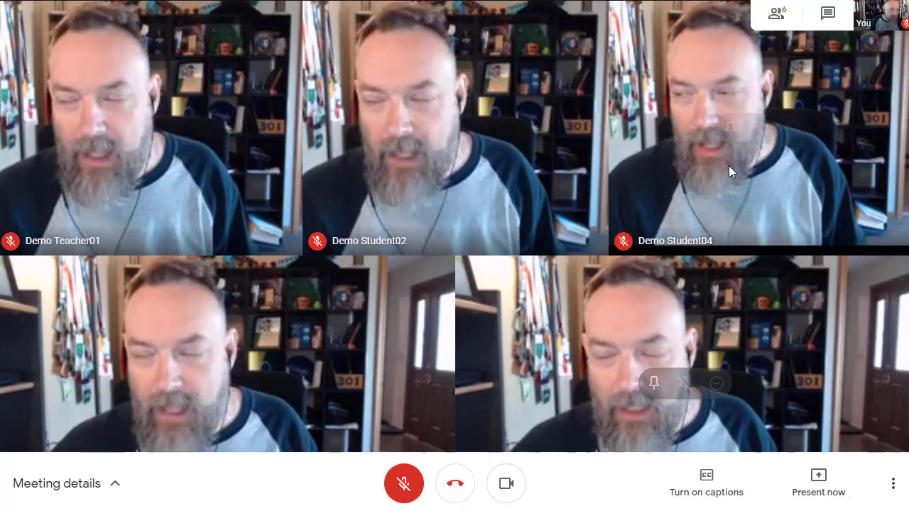
As a student, open the Slides Q&A page from the Meet chat and submit "How do you use Breakout Rooms in Google Meet?".
{"action": "left_click", "coordinate": [828, 22]}
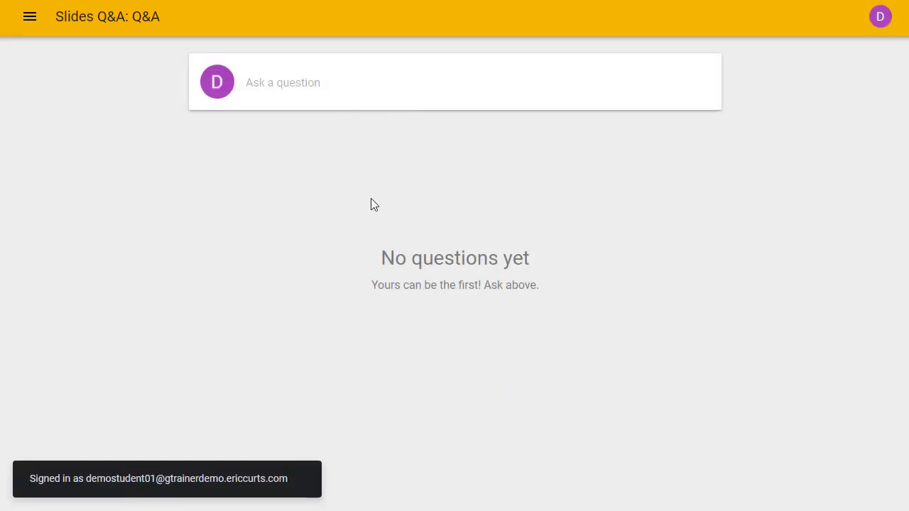
{"action": "left_click", "coordinate": [289, 86]}
{"action": "key", "text": "ctrl+v"}
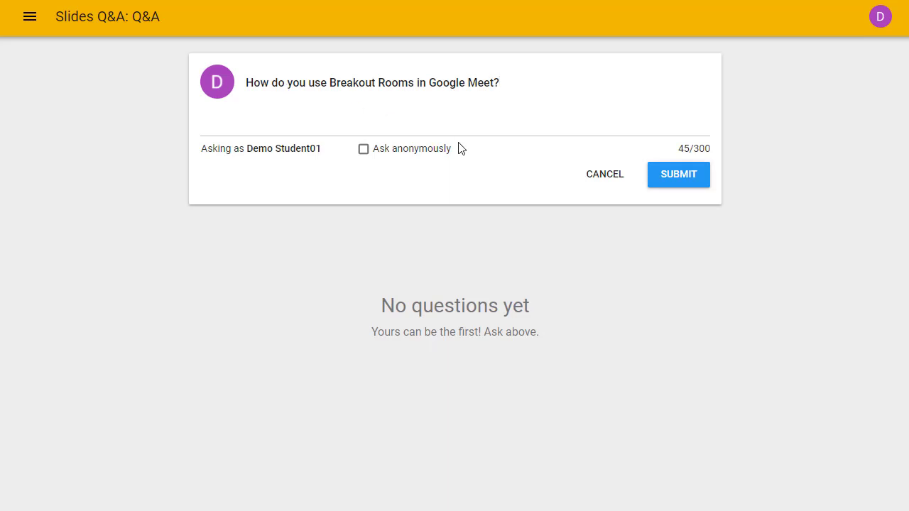
{"action": "left_click", "coordinate": [675, 179]}
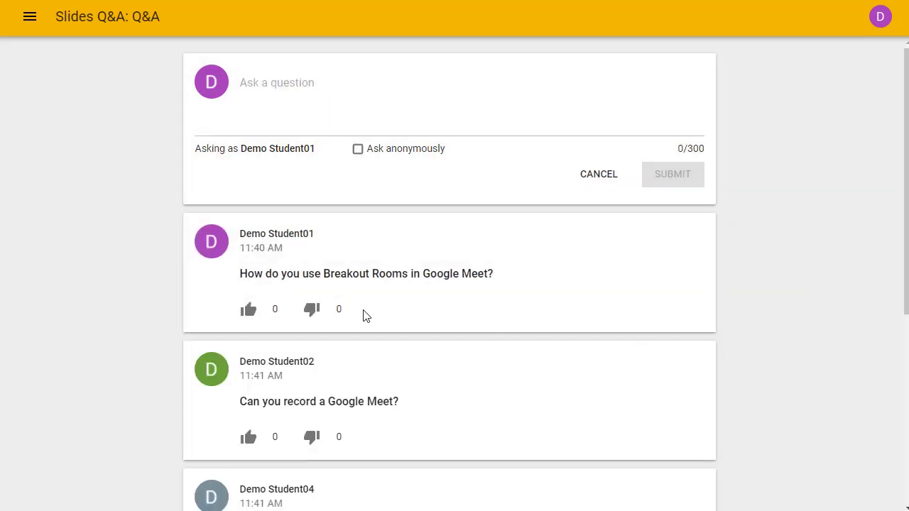
Up-vote the Breakout Rooms question and one of the other students' questions.
{"action": "left_click", "coordinate": [247, 317]}
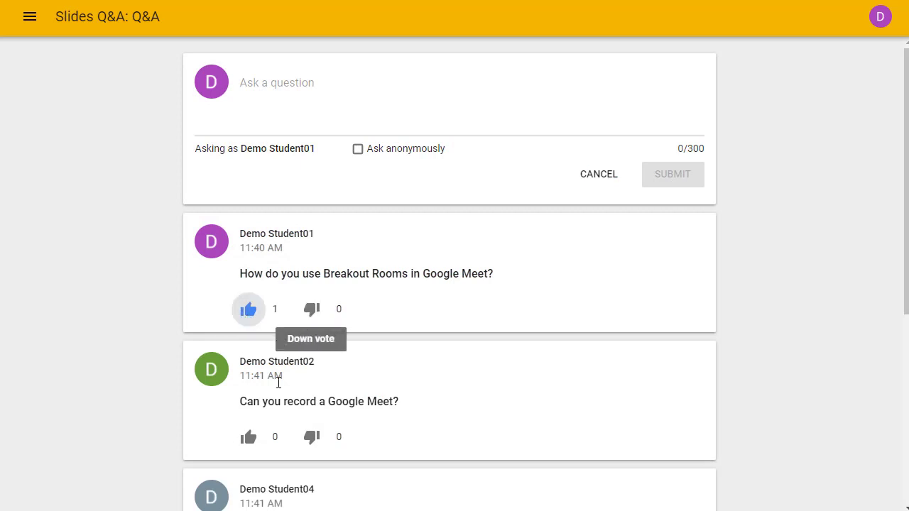
{"action": "scroll", "coordinate": [260, 430], "scroll_direction": "down", "scroll_amount": 2}
{"action": "left_click", "coordinate": [248, 423]}
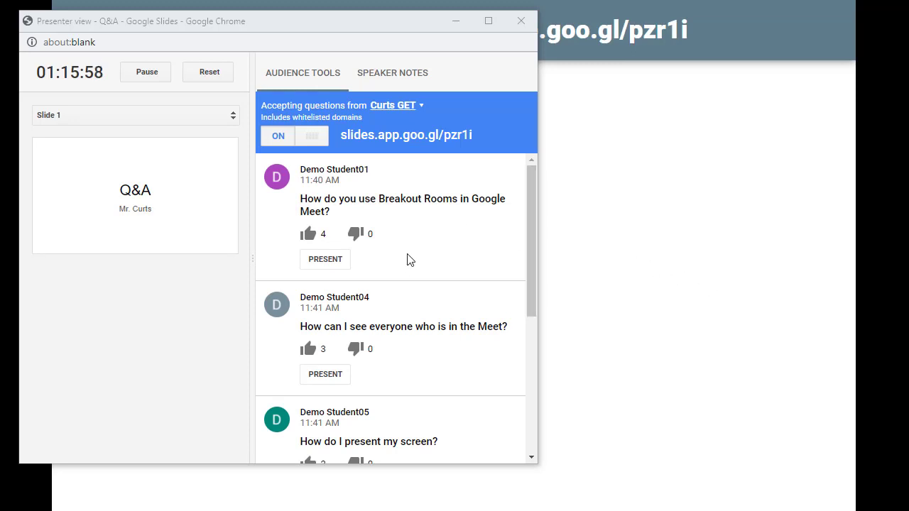
Review the submitted audience questions and their votes in the Slides presenter view.
{"action": "scroll", "coordinate": [410, 260], "scroll_direction": "down", "scroll_amount": 4}
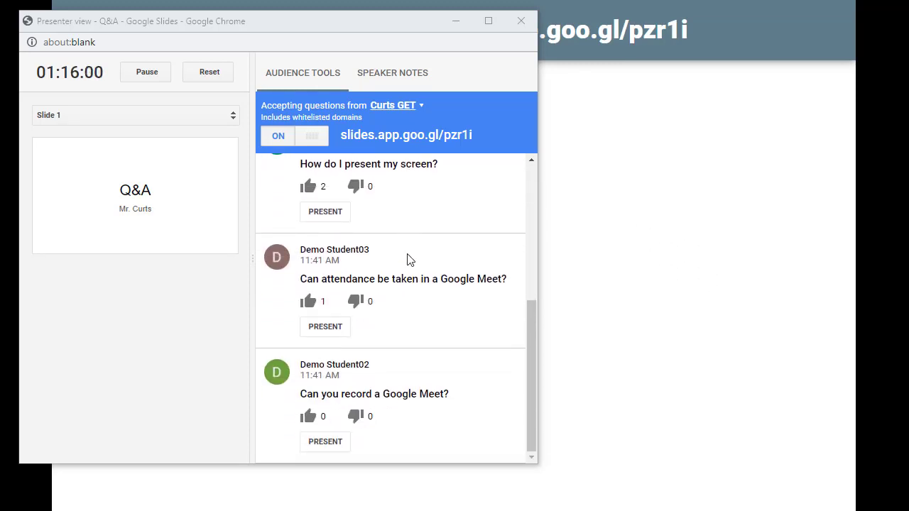
{"action": "scroll", "coordinate": [410, 260], "scroll_direction": "up", "scroll_amount": 4}
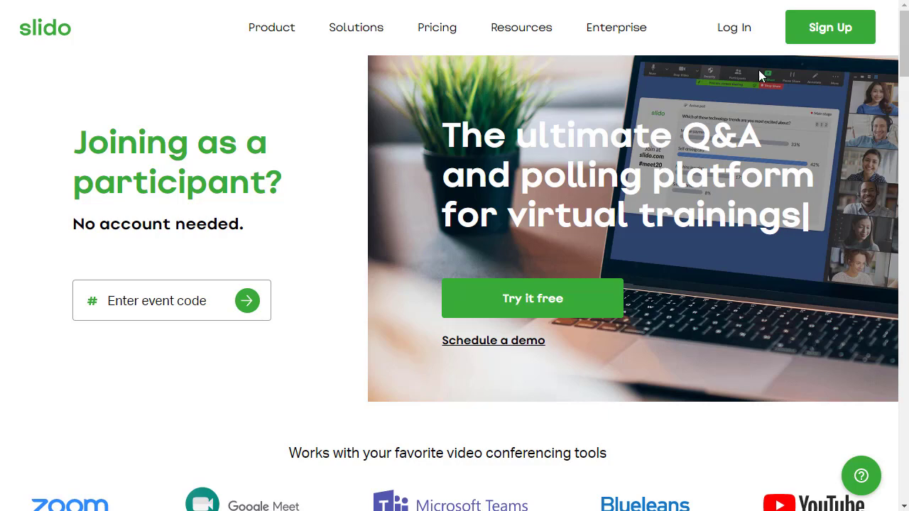
Log in to Slido with the Google account.
{"action": "left_click", "coordinate": [726, 32]}
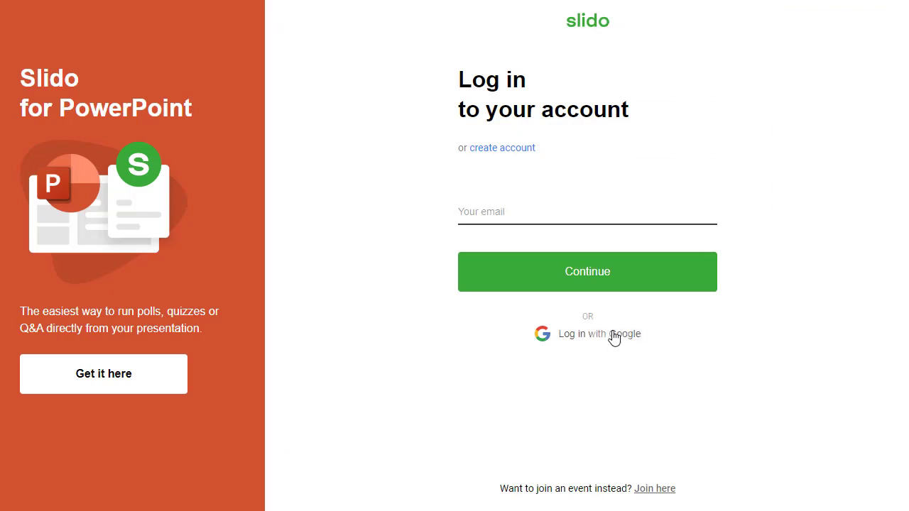
{"action": "left_click", "coordinate": [598, 338]}
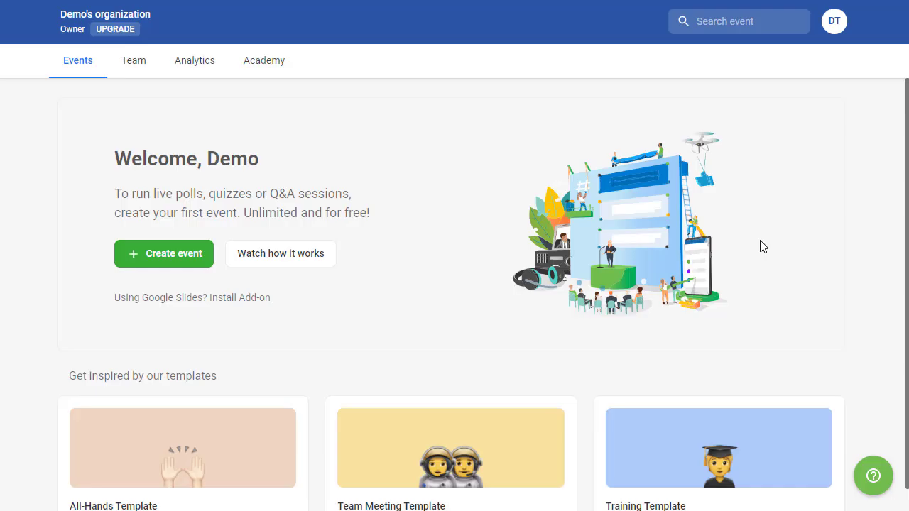
Create a Slido event named "Q&A" and open its audience questions section.
{"action": "left_click", "coordinate": [171, 260]}
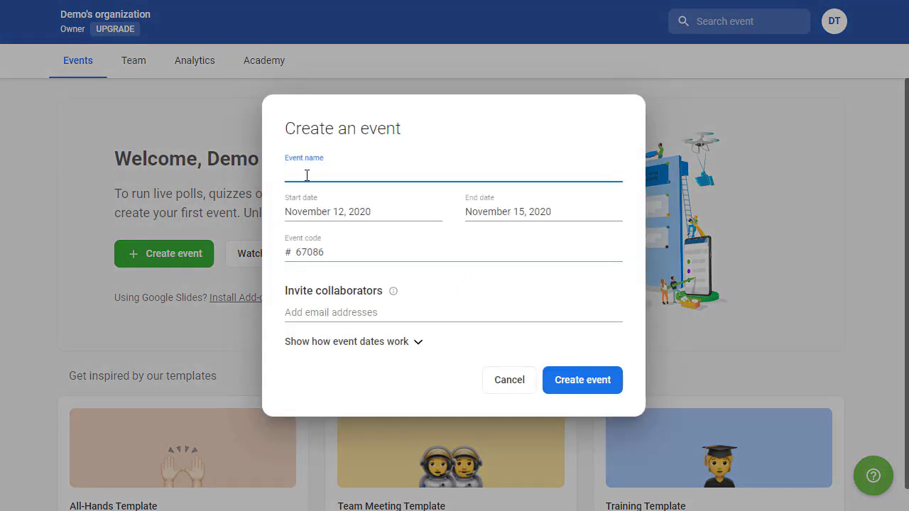
{"action": "type", "text": "Q&A"}
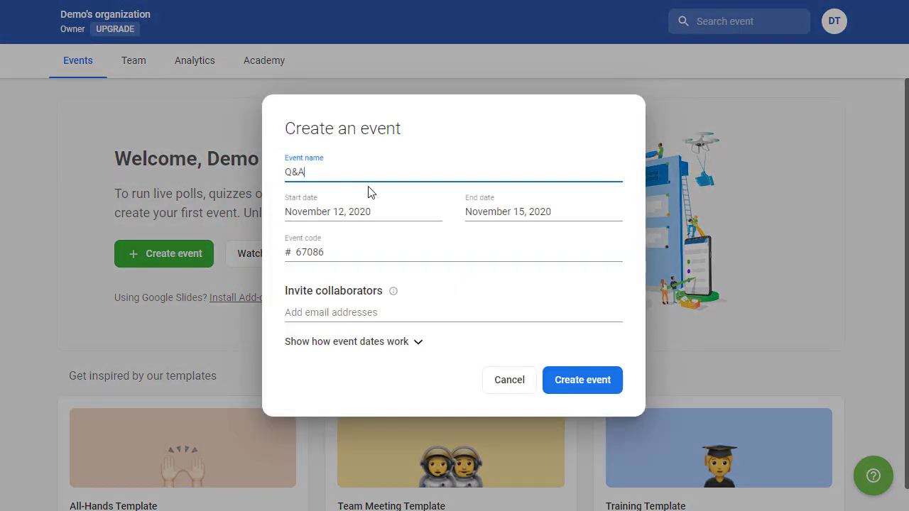
{"action": "left_click", "coordinate": [576, 387]}
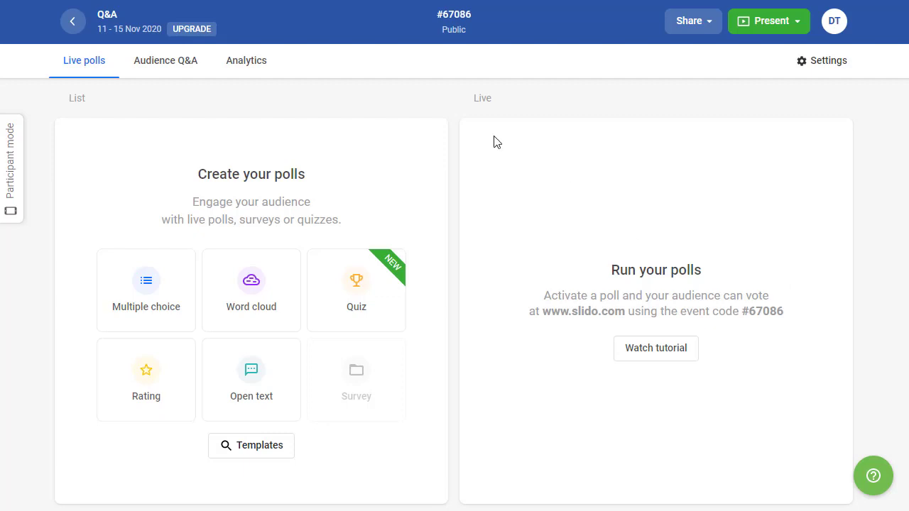
{"action": "left_click", "coordinate": [173, 71]}
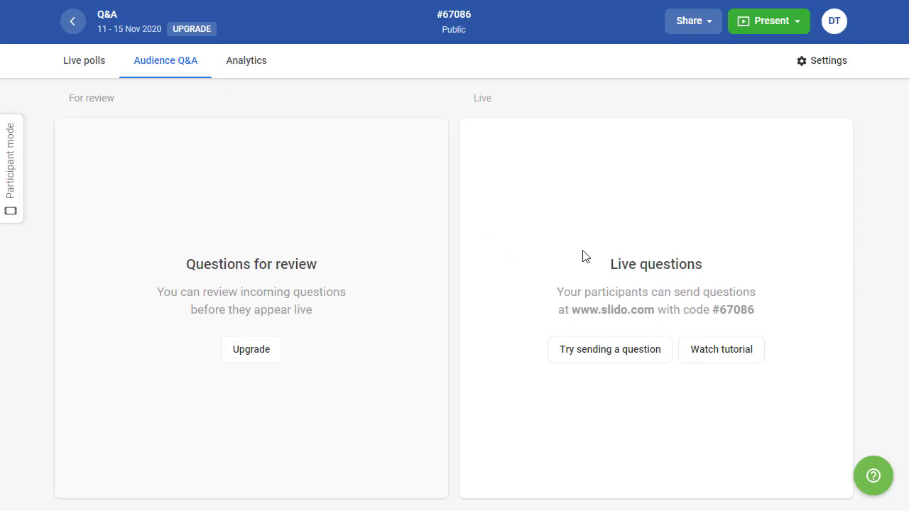
{"action": "left_click", "coordinate": [566, 346]}
Copy the Slido event's participant link and post it in the Google Meet chat.
{"action": "left_click", "coordinate": [705, 23]}
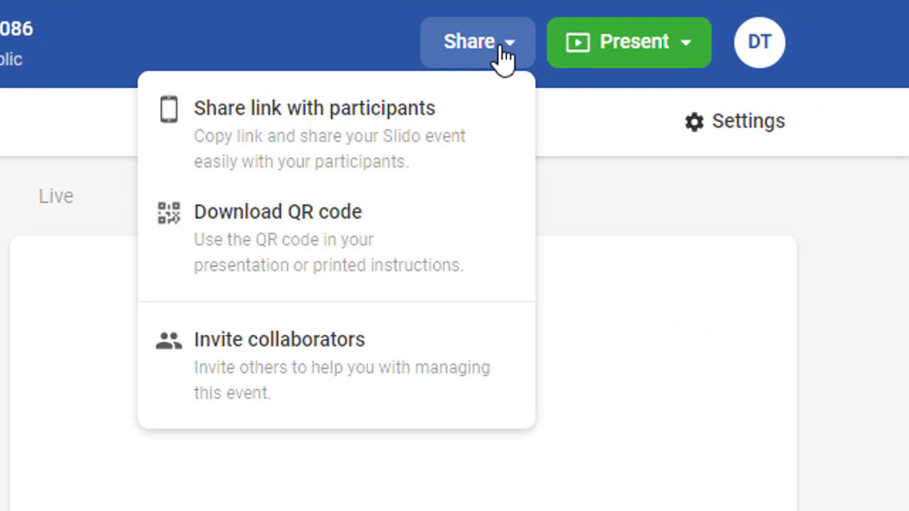
{"action": "left_click", "coordinate": [419, 134]}
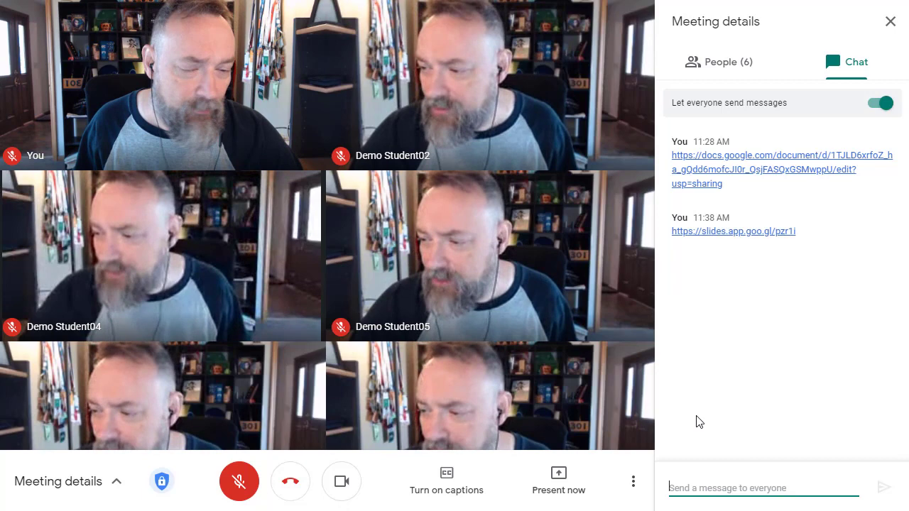
{"action": "right_click", "coordinate": [722, 478]}
{"action": "left_click", "coordinate": [767, 351]}
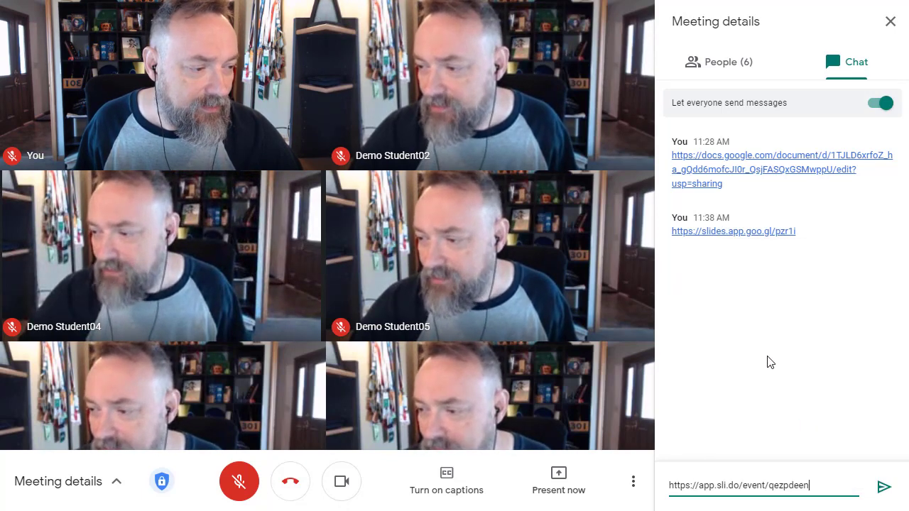
{"action": "left_click", "coordinate": [882, 488]}
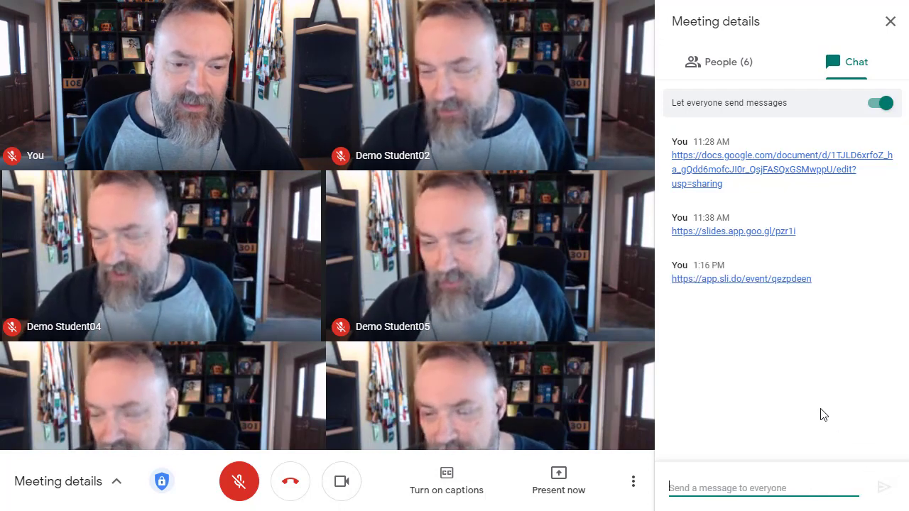
{"action": "left_click", "coordinate": [891, 21]}
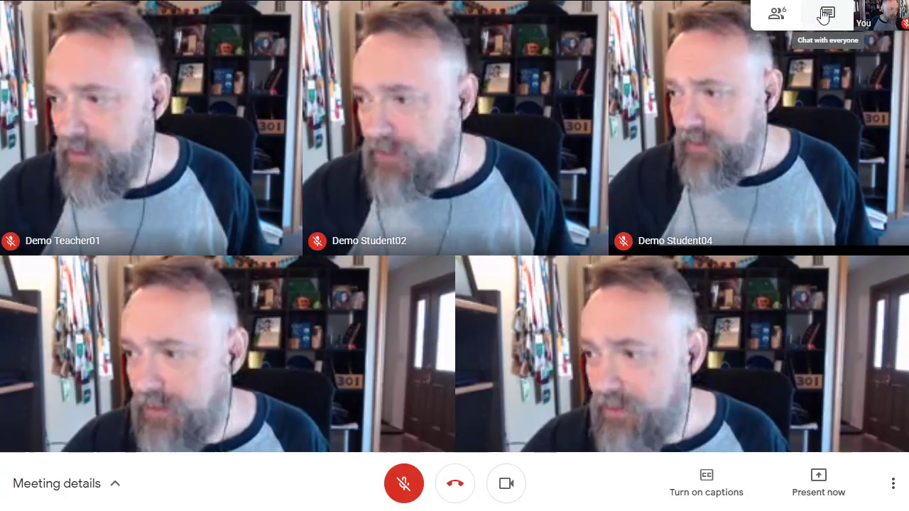
As a student, open the Slido link from the Meet chat and submit "How do you use Breakout Rooms in Google Meet?" with the student's name.
{"action": "left_click", "coordinate": [839, 17]}
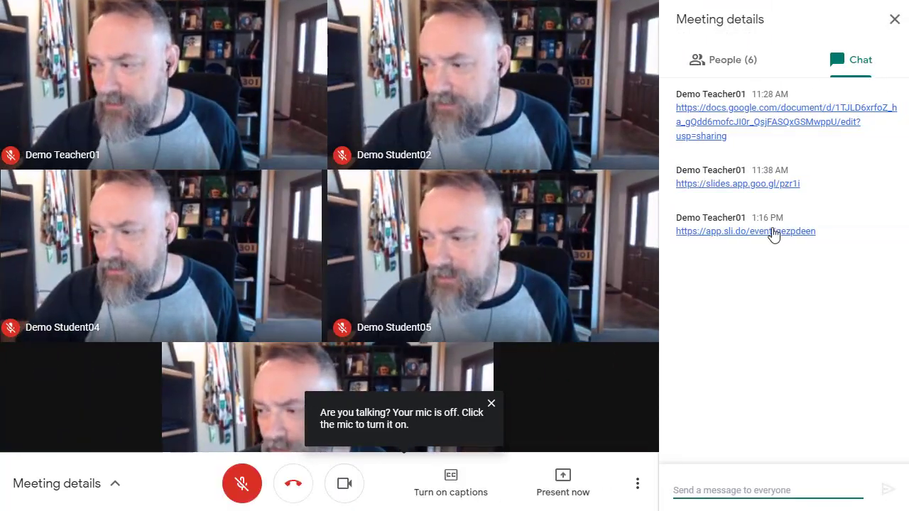
{"action": "left_click", "coordinate": [774, 234]}
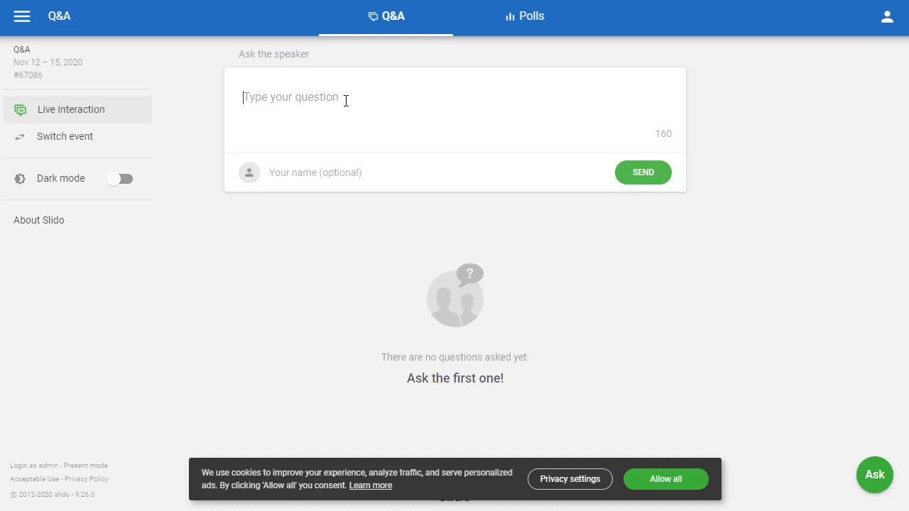
{"action": "key", "text": "ctrl+v"}
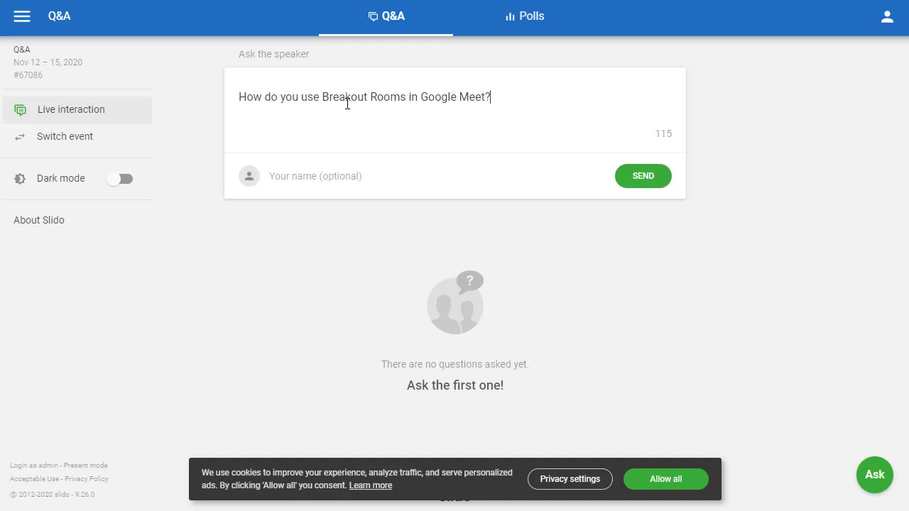
{"action": "left_click", "coordinate": [331, 177]}
{"action": "key", "text": "ctrl+v"}
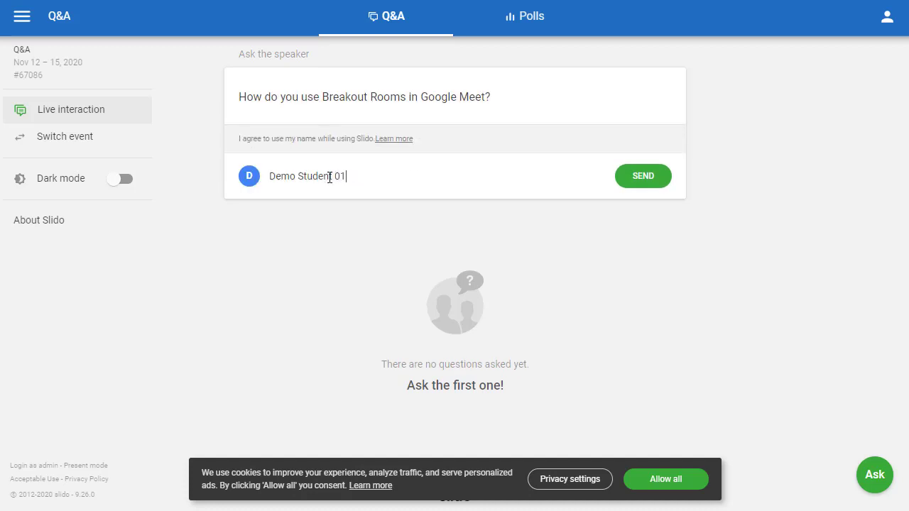
{"action": "left_click", "coordinate": [639, 177]}
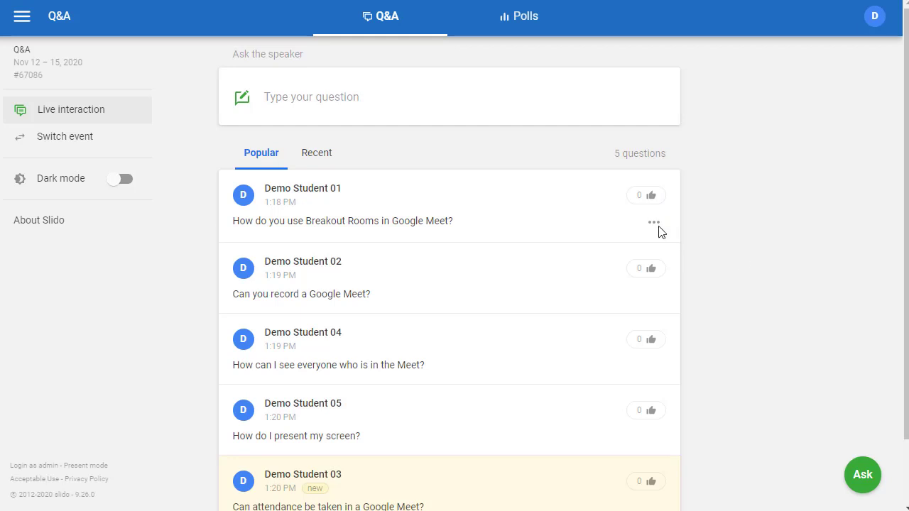
Up-vote the Breakout Rooms question and "How can I see everyone who is in the Meet?" in the Slido question list.
{"action": "scroll", "coordinate": [479, 333], "scroll_direction": "down", "scroll_amount": 2}
{"action": "scroll", "coordinate": [479, 317], "scroll_direction": "up", "scroll_amount": 2}
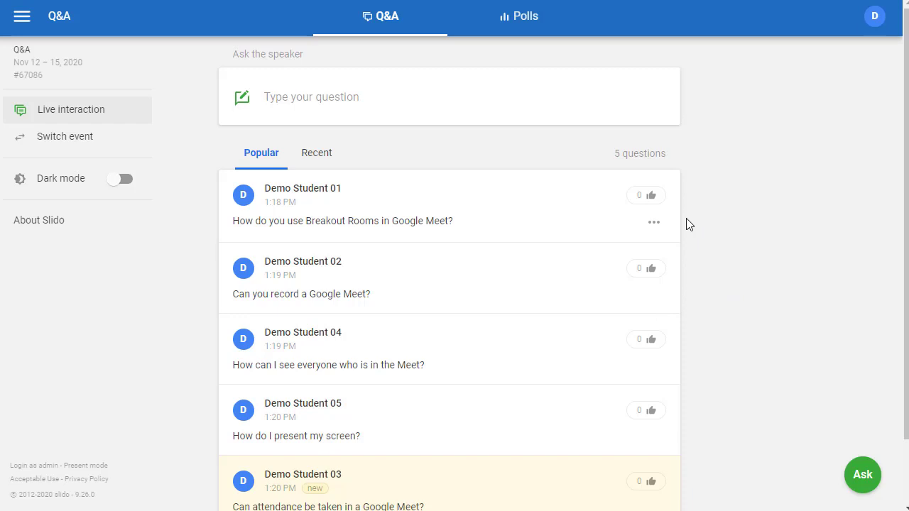
{"action": "left_click", "coordinate": [650, 197]}
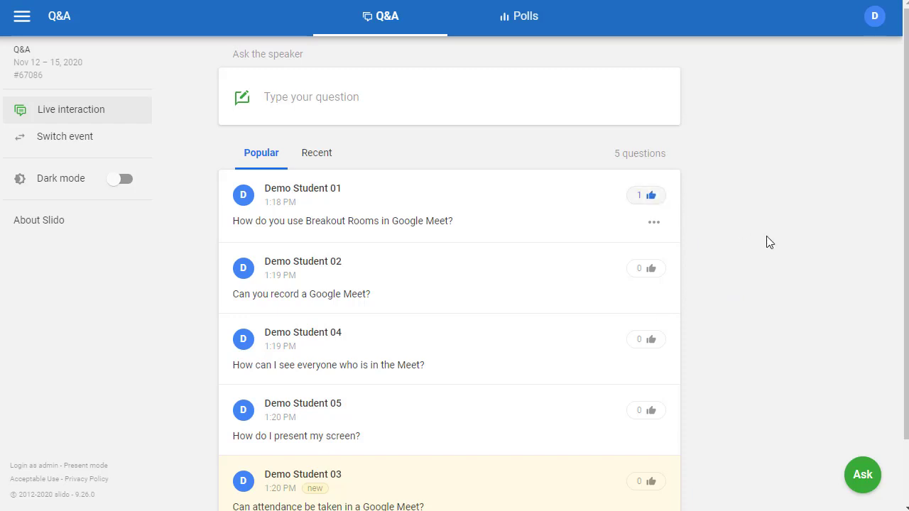
{"action": "left_click", "coordinate": [651, 341]}
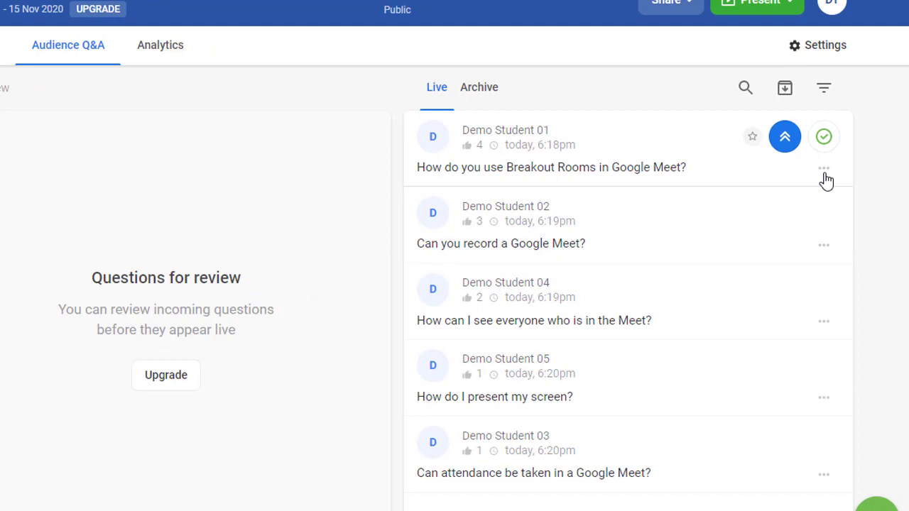
Look over the management options for the Breakout Rooms question and review the event's analytics, including popular questions and topics.
{"action": "left_click", "coordinate": [828, 172]}
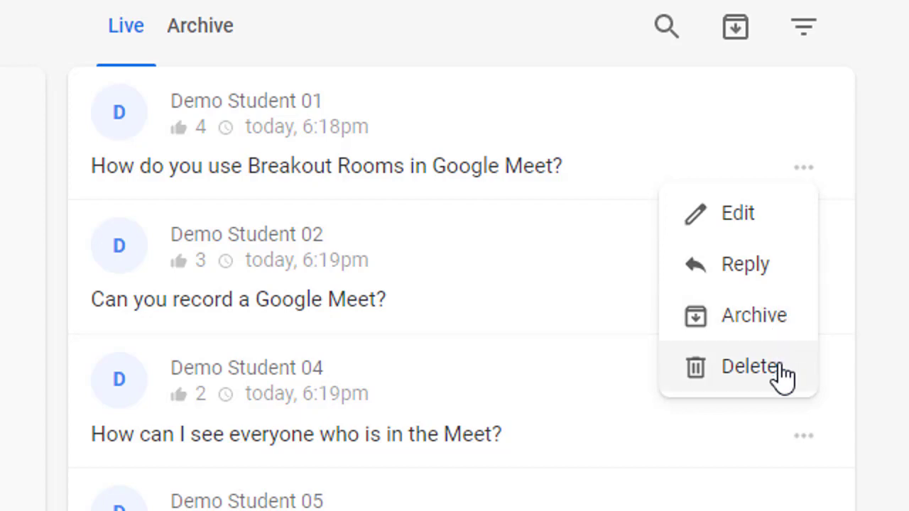
{"action": "key", "text": "Escape"}
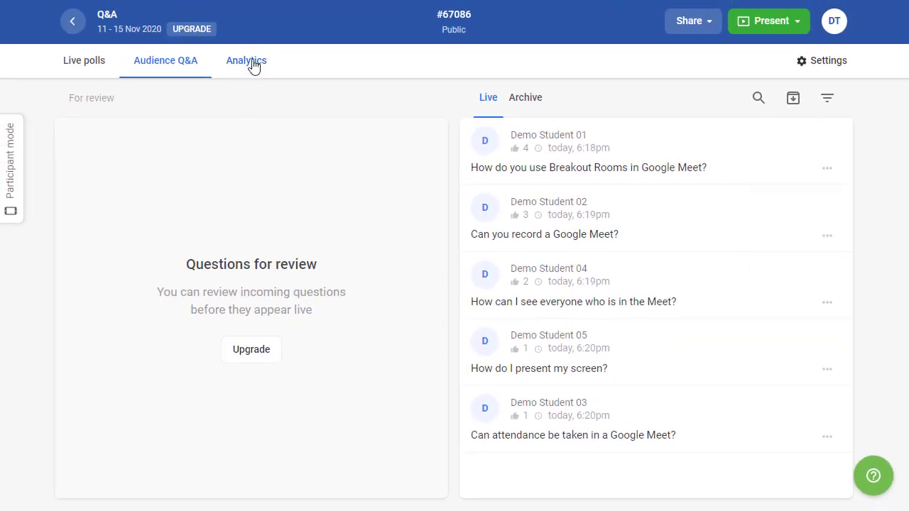
{"action": "left_click", "coordinate": [247, 68]}
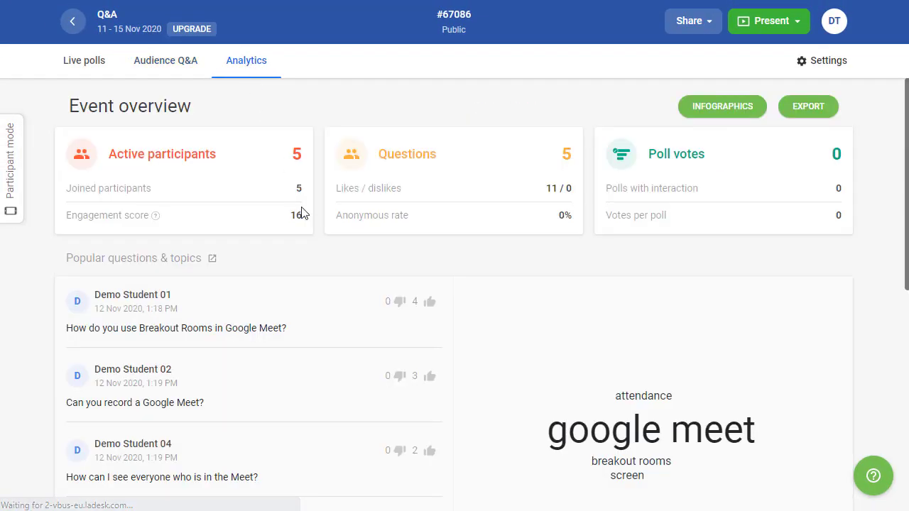
{"action": "scroll", "coordinate": [305, 216], "scroll_direction": "down", "scroll_amount": 5}
{"action": "scroll", "coordinate": [326, 236], "scroll_direction": "up", "scroll_amount": 1}
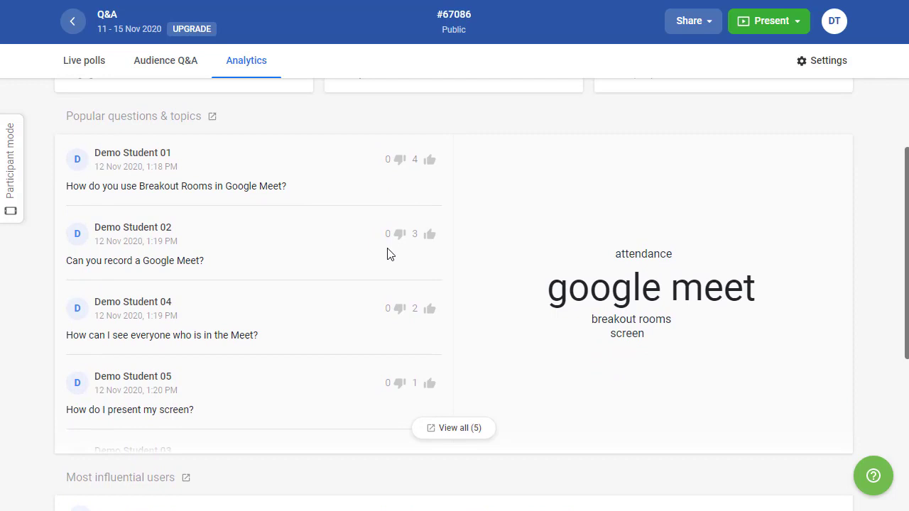